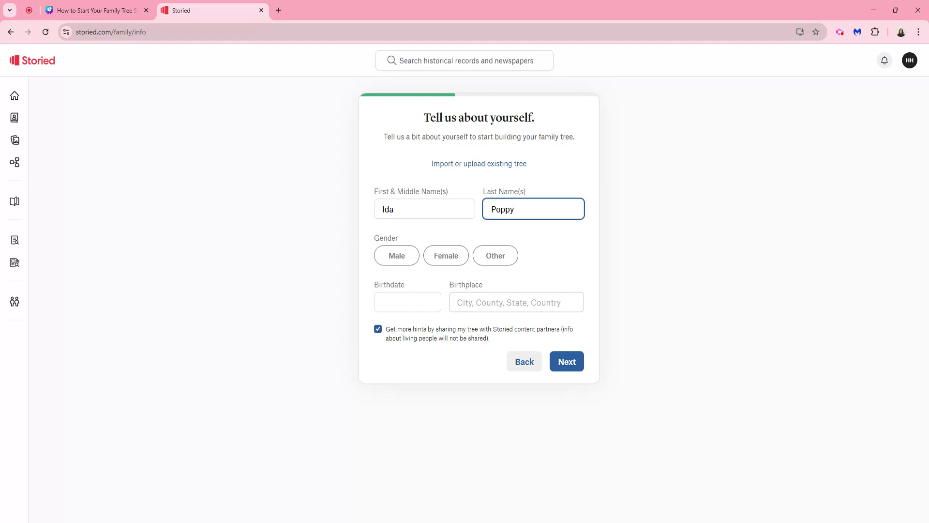
Step: Complete the starting person's details with gender Female, the birth year and birthplace Indiana, USA, and create the tree
{"action": "left_click", "coordinate": [445, 255]}
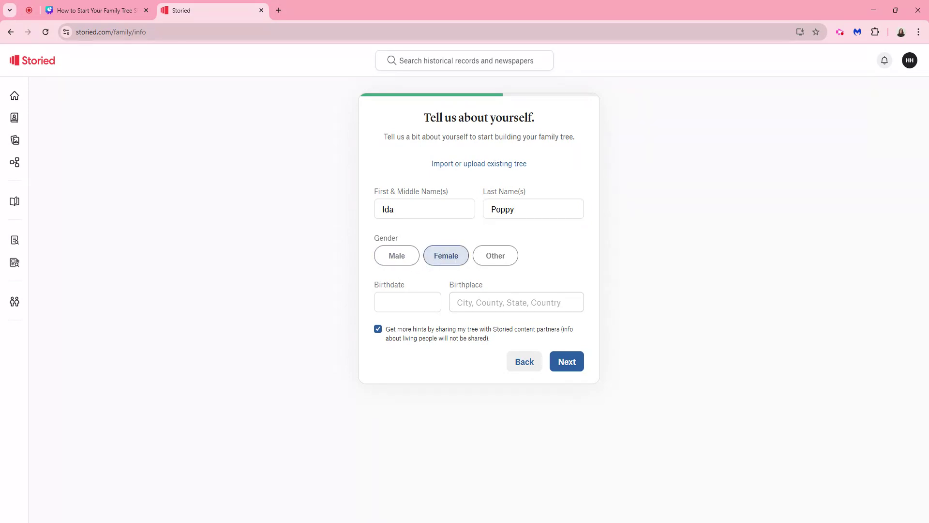
{"action": "left_click", "coordinate": [407, 302]}
{"action": "type", "text": "1858"}
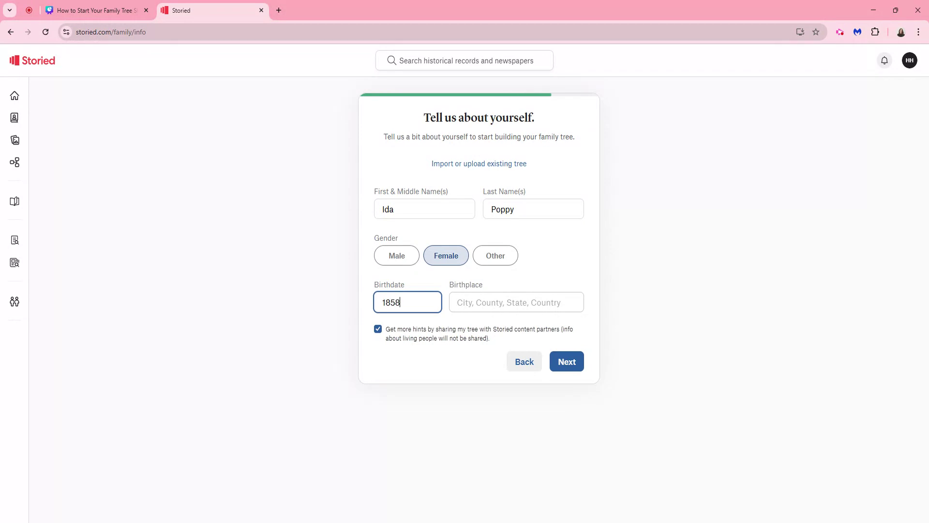
{"action": "left_click", "coordinate": [517, 302]}
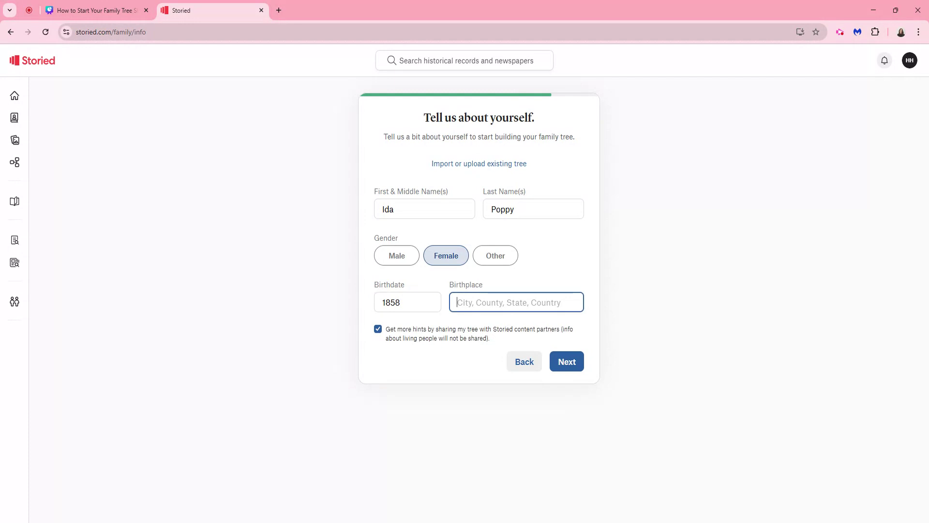
{"action": "type", "text": "Indiana"}
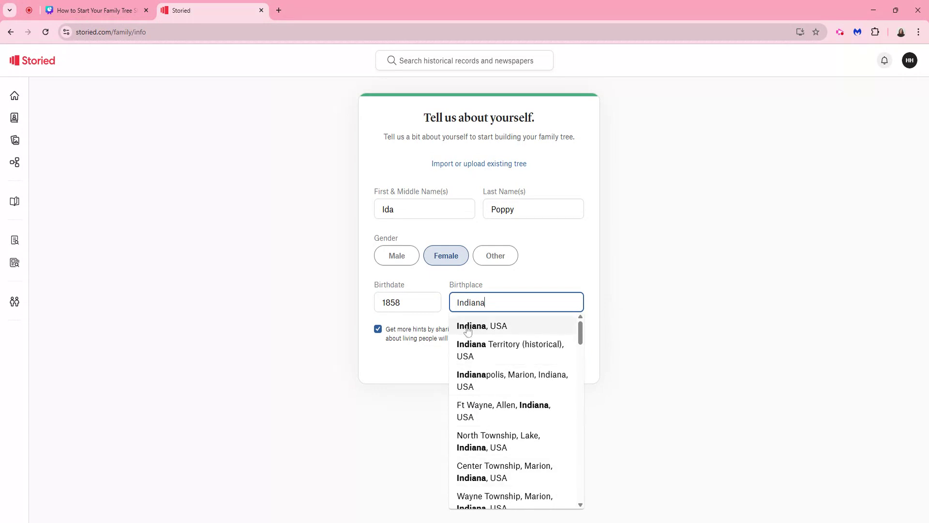
{"action": "left_click", "coordinate": [484, 327]}
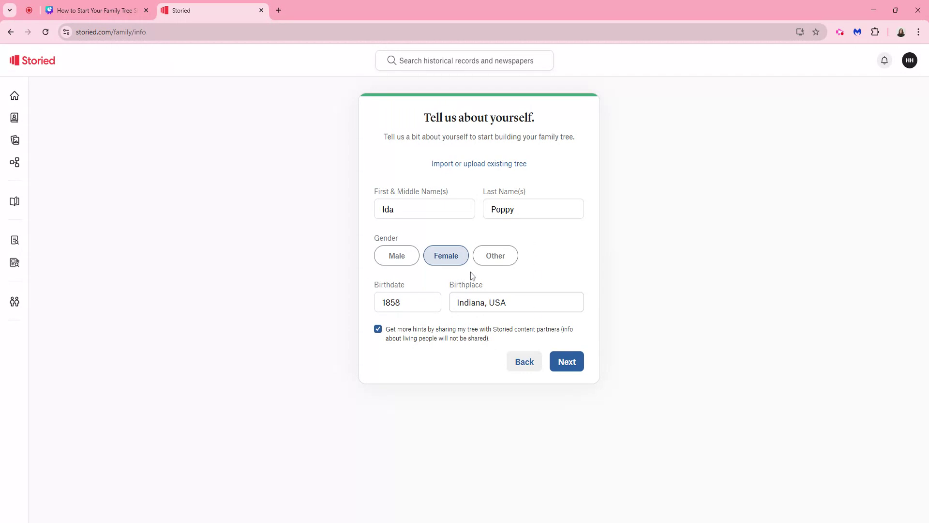
{"action": "left_click", "coordinate": [566, 365]}
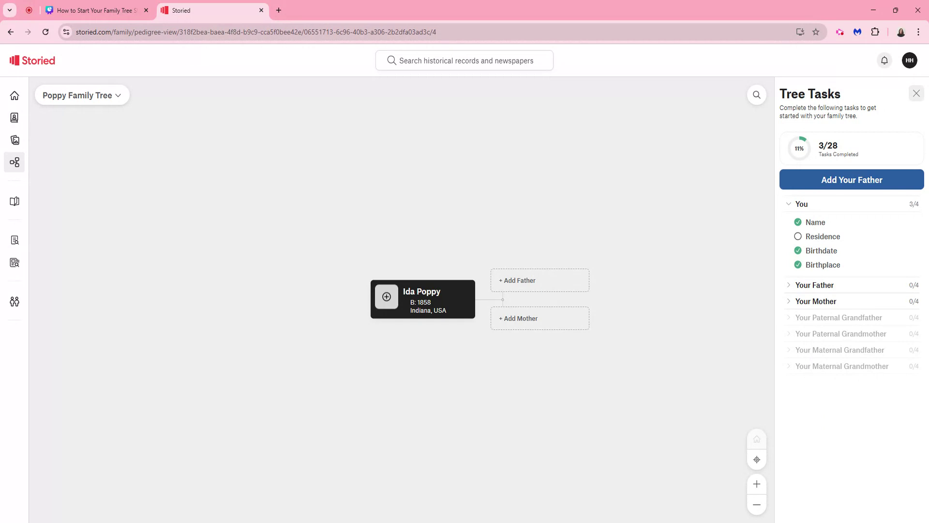
Step: Dismiss the tree tasks and start a father entry for the starting person, filling in his first name
{"action": "left_click", "coordinate": [917, 94]}
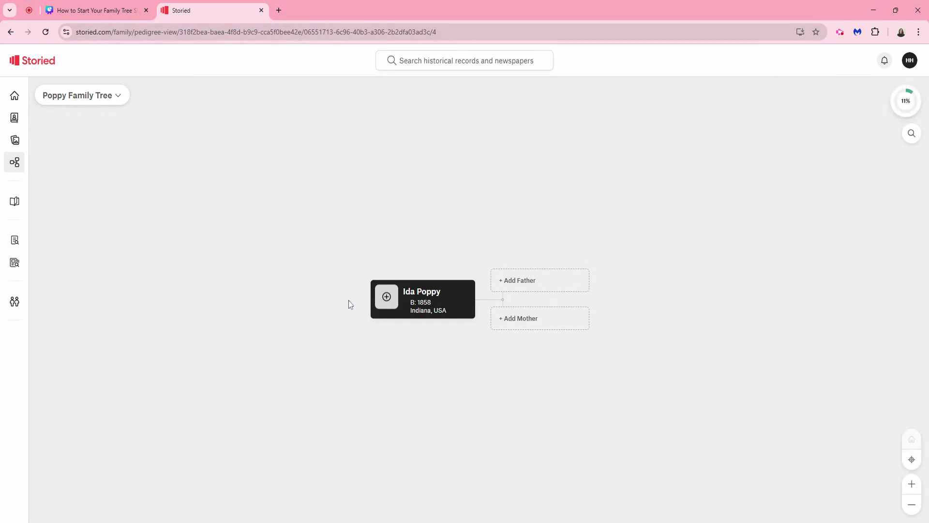
{"action": "left_click", "coordinate": [519, 285]}
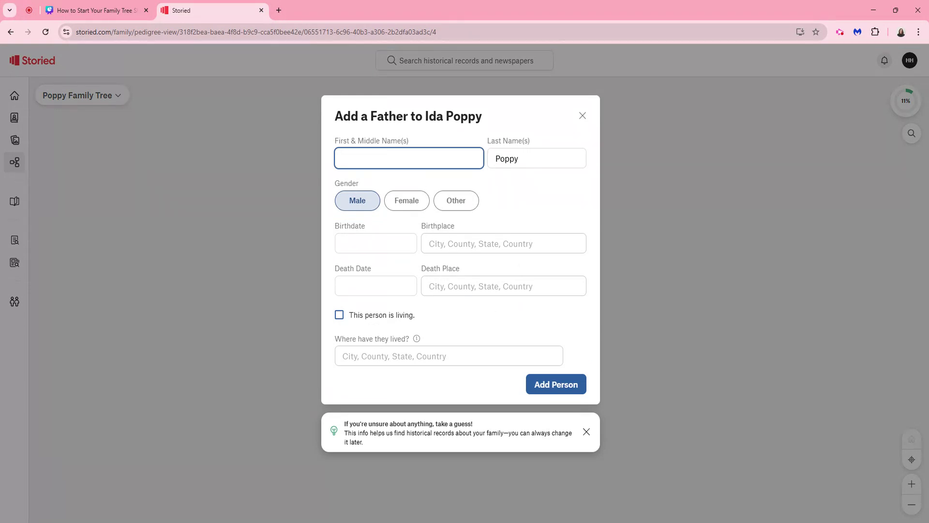
{"action": "type", "text": "Augustus"}
{"action": "key", "text": "Tab"}
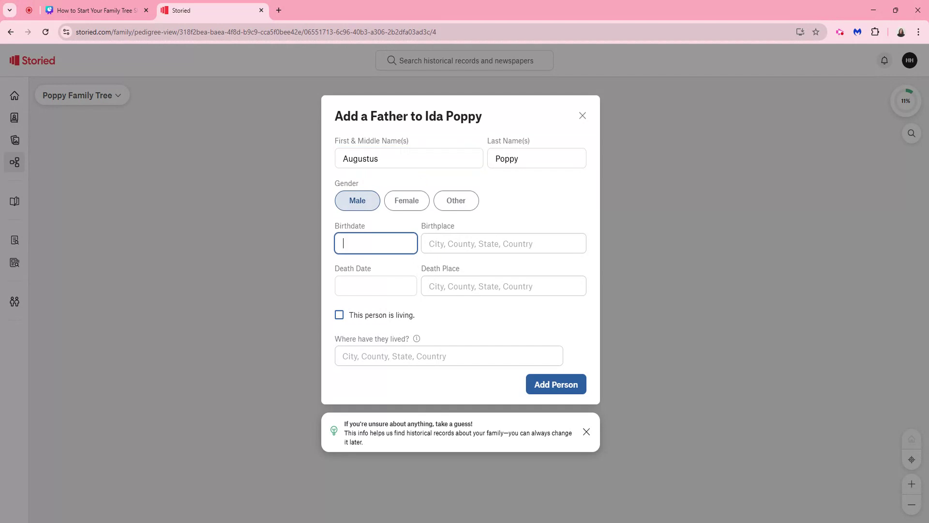
Step: Enter the father's full birthdate and set his birthplace to Germany
{"action": "type", "text": "24 Dec 1825"}
{"action": "key", "text": "Tab"}
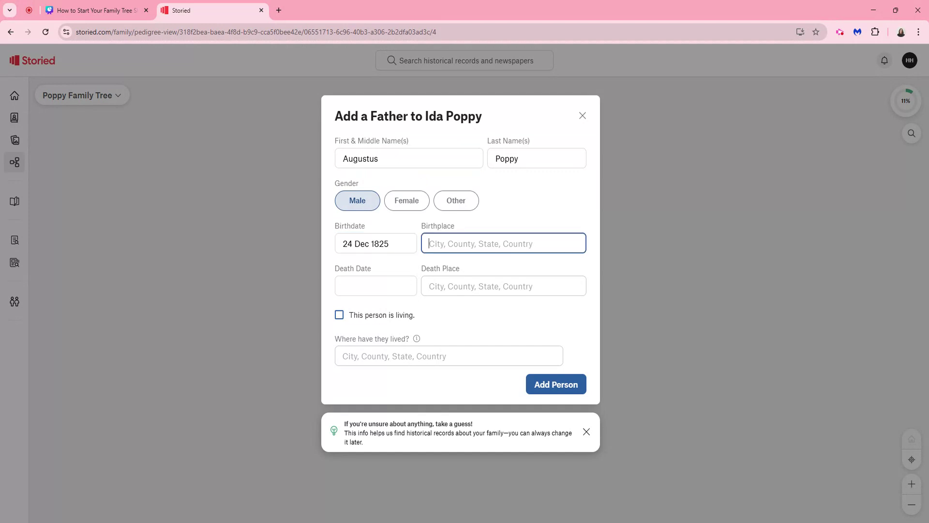
{"action": "type", "text": "Germany"}
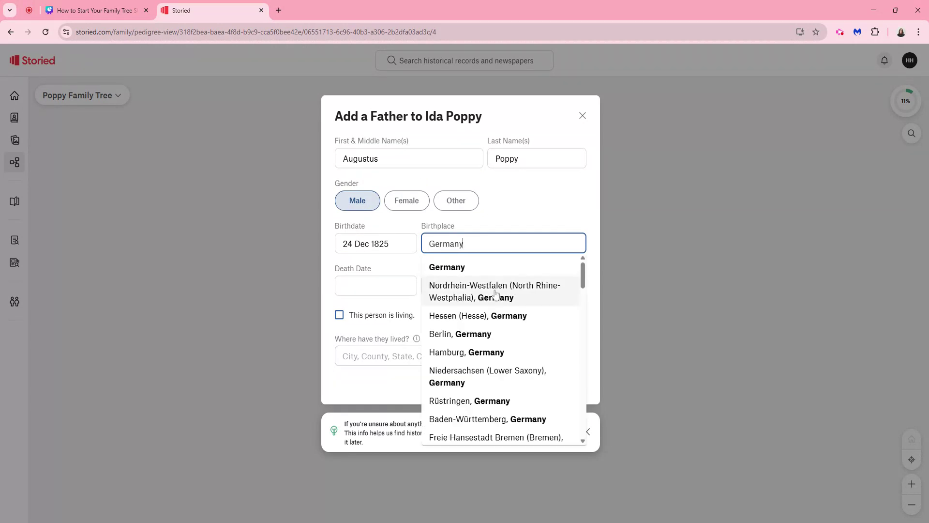
{"action": "left_click", "coordinate": [479, 269]}
{"action": "key", "text": "Tab"}
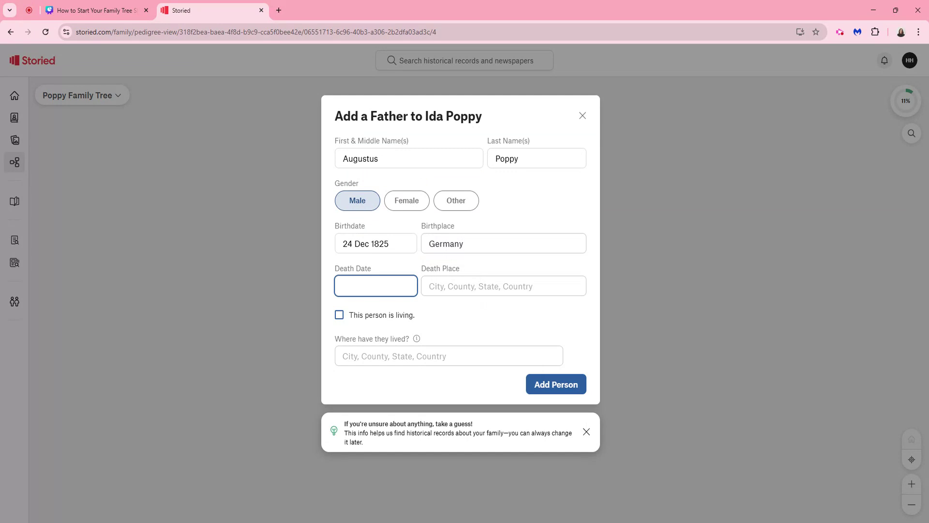
Step: Set the father's death date to 18 Sep 1898, list Indiana, USA as a place lived, and add him to the tree
{"action": "type", "text": "18 Sep 1898"}
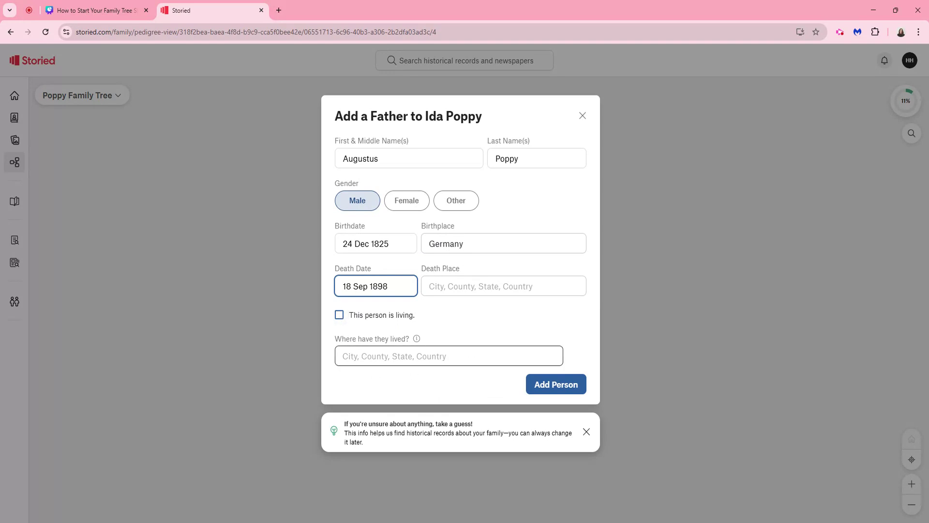
{"action": "left_click", "coordinate": [387, 357]}
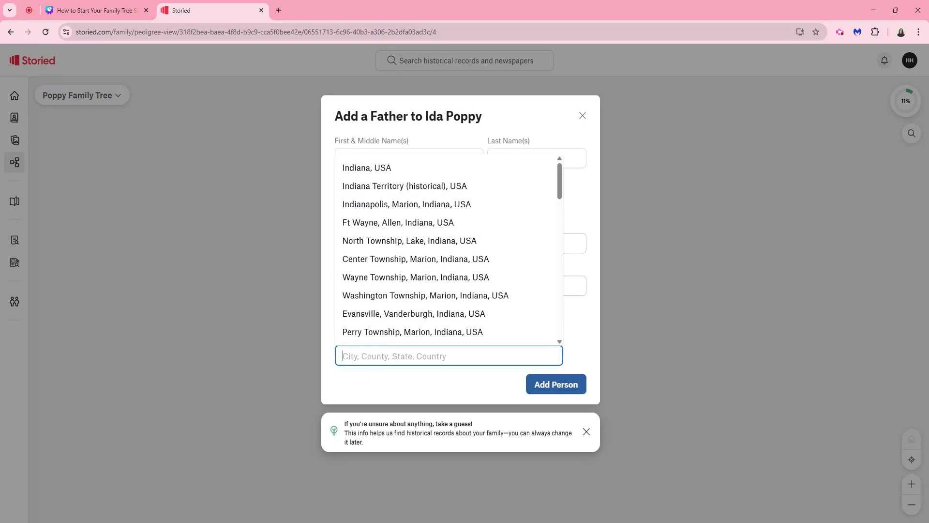
{"action": "type", "text": "Ind"}
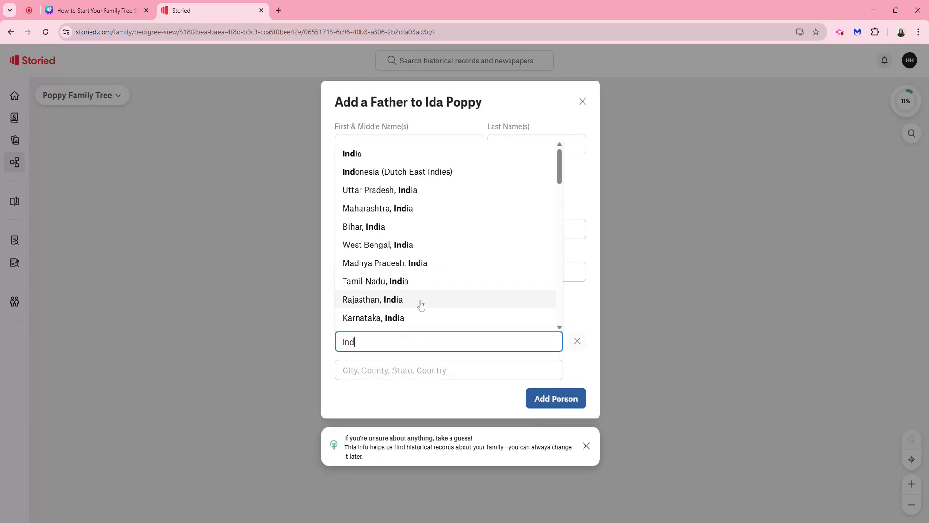
{"action": "type", "text": "ian"}
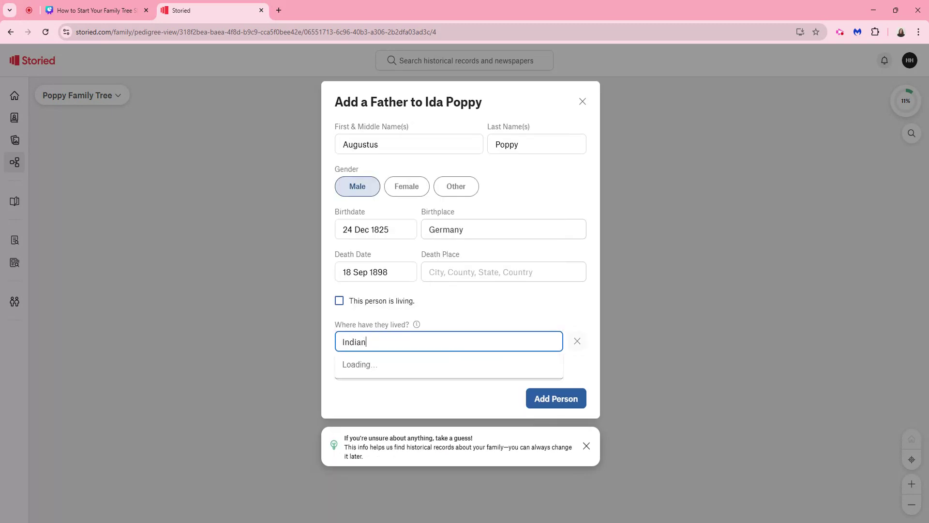
{"action": "left_click", "coordinate": [380, 154]}
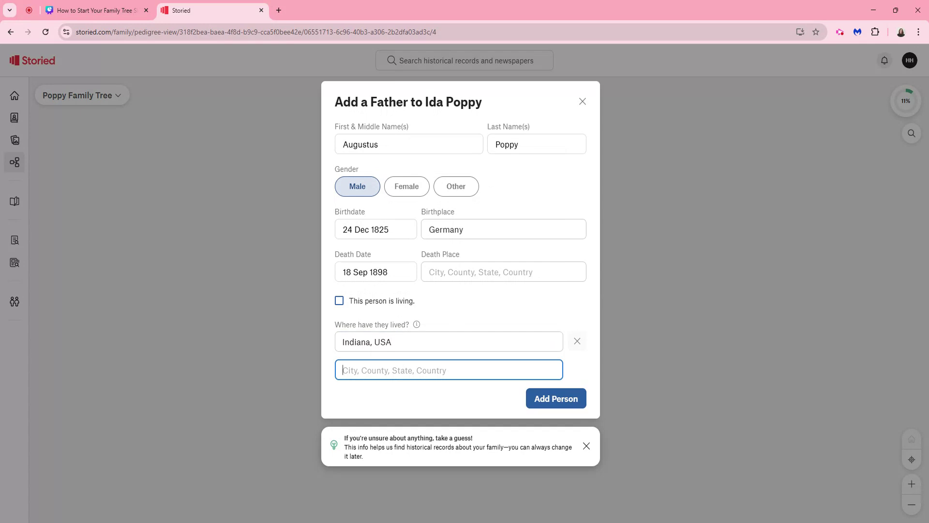
{"action": "left_click", "coordinate": [557, 406]}
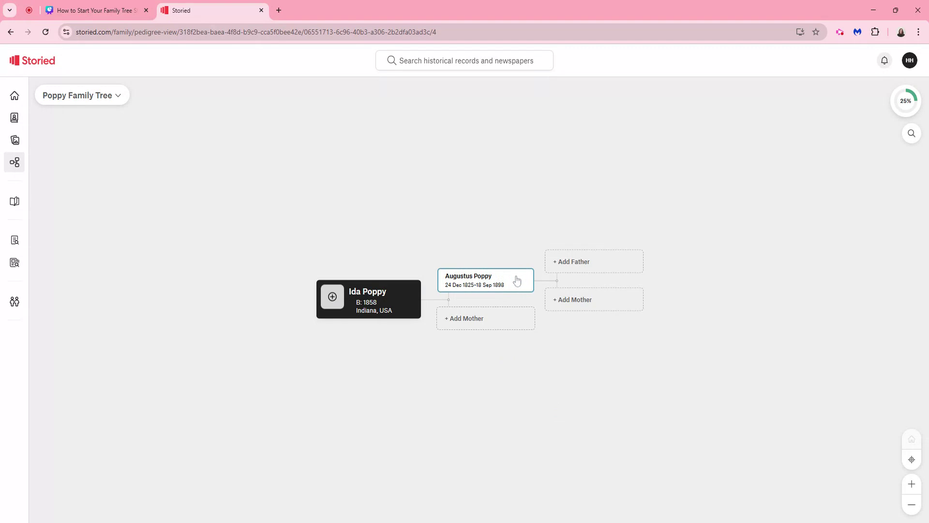
Step: Start a mother entry for the starting person and fill in her first name, middle initial and maiden surname
{"action": "left_click", "coordinate": [463, 322]}
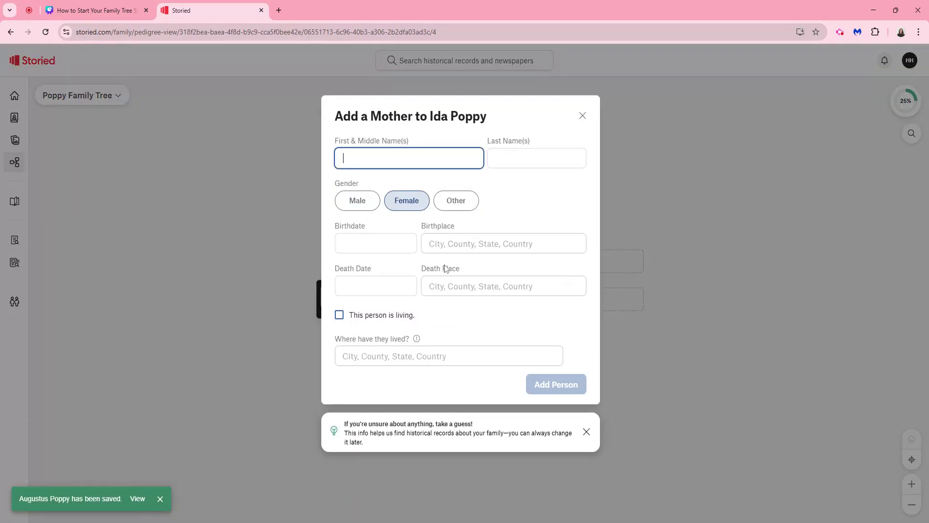
{"action": "type", "text": "Mary J."}
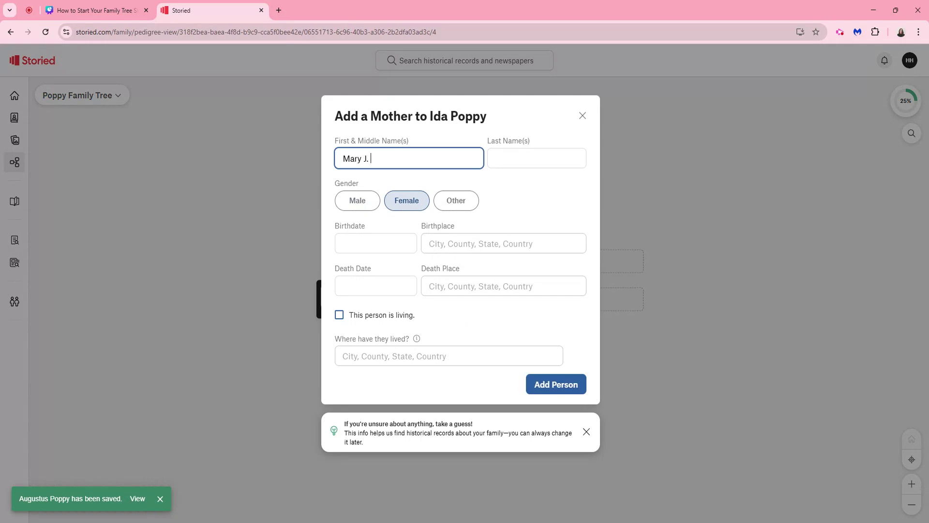
{"action": "key", "text": "Tab"}
{"action": "type", "text": "Rendel"}
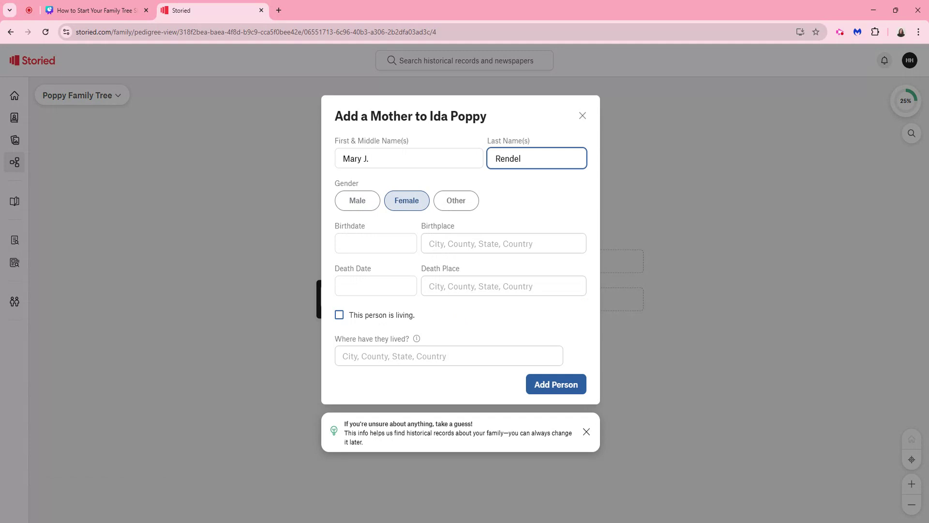
{"action": "left_click", "coordinate": [400, 258]}
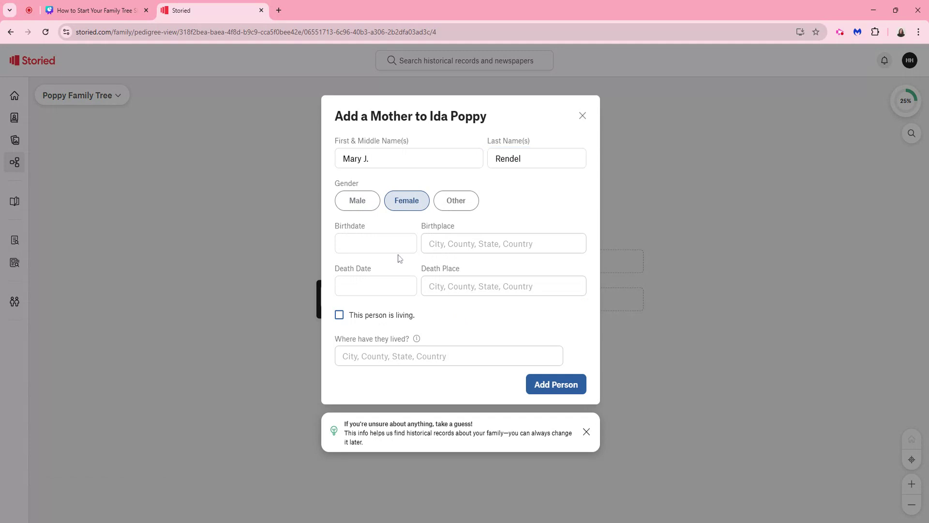
{"action": "key", "text": "Tab"}
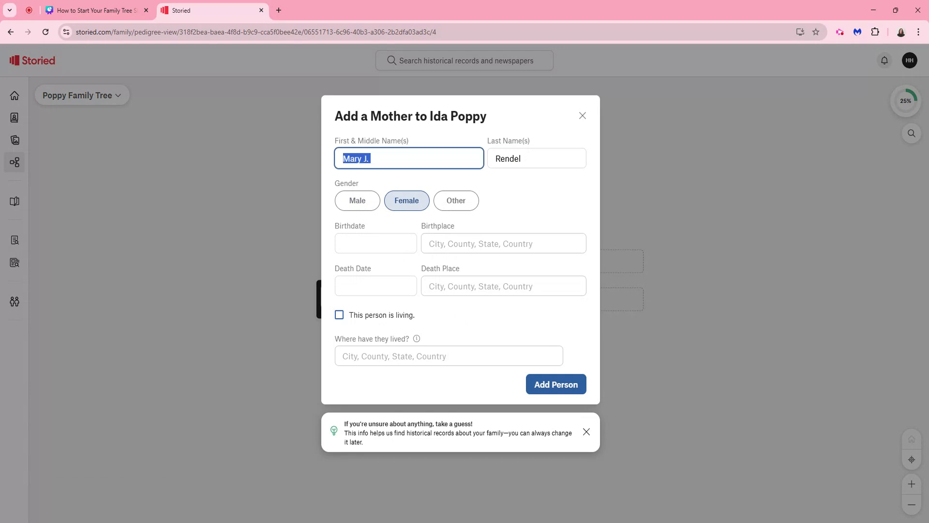
Step: Enter the mother's birth year, birthplace Ohio, USA and death year 1922, and add her to the tree
{"action": "left_click", "coordinate": [376, 244]}
{"action": "type", "text": "1837"}
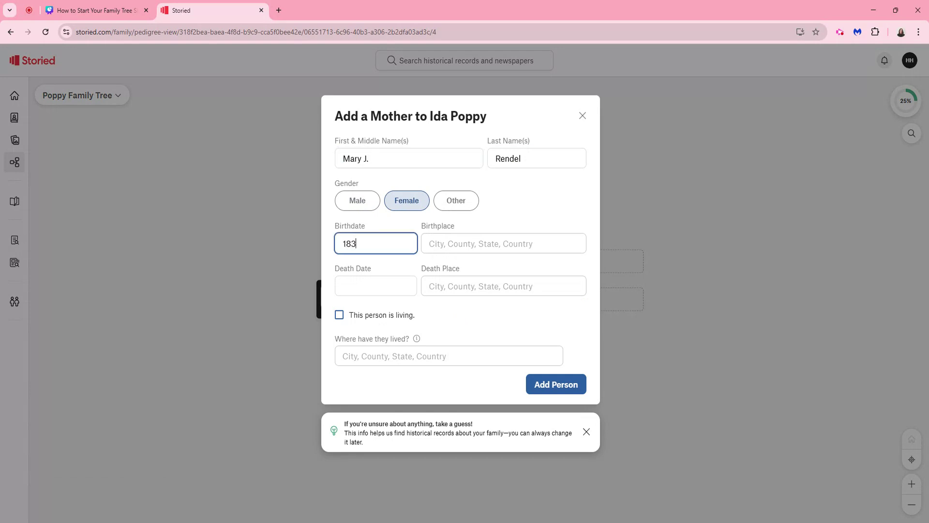
{"action": "key", "text": "Tab"}
{"action": "type", "text": "Ohio"}
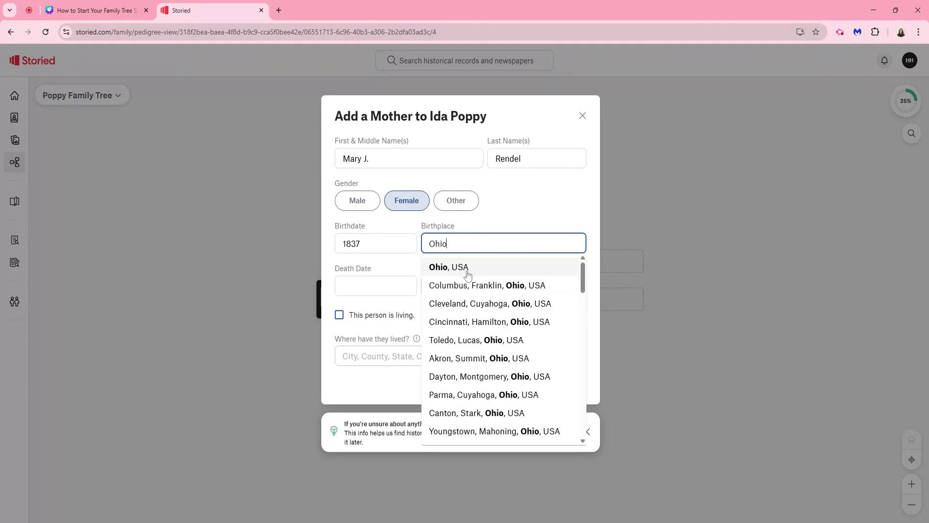
{"action": "left_click", "coordinate": [465, 267]}
{"action": "key", "text": "Tab"}
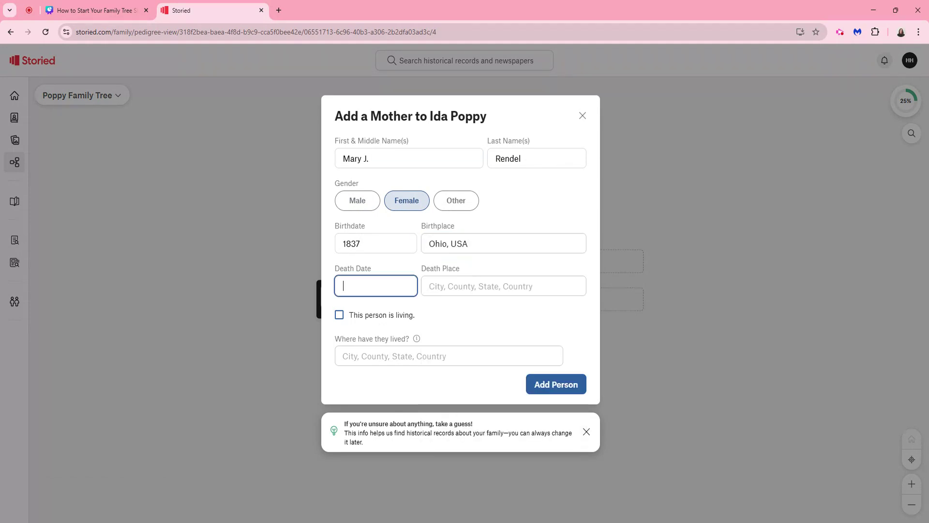
{"action": "type", "text": "1922"}
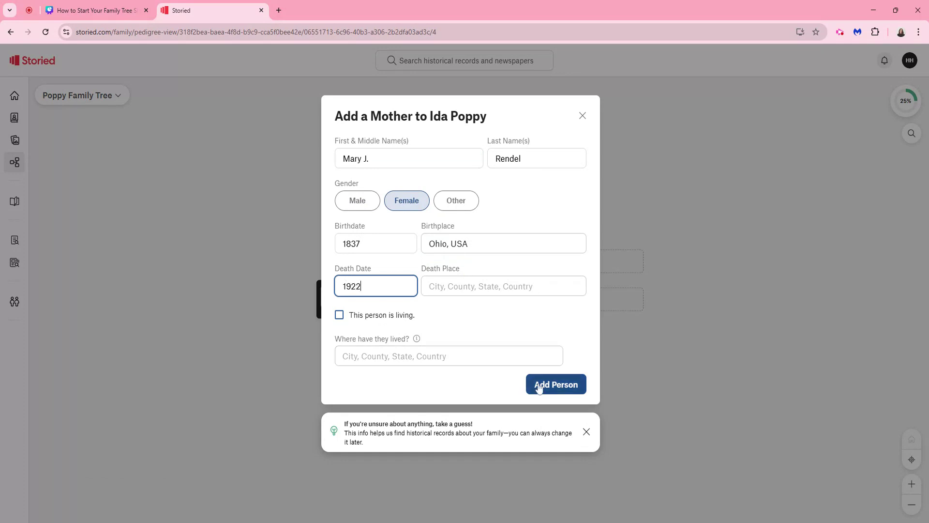
{"action": "left_click", "coordinate": [559, 390]}
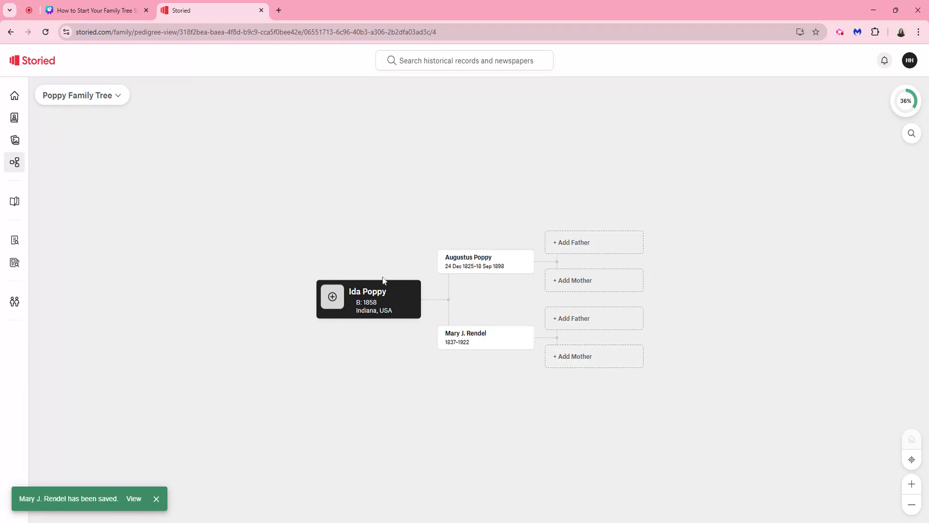
Step: Add the paternal grandfather to the tree with his first name and birth year, keeping the suggested surname
{"action": "left_click", "coordinate": [569, 247]}
{"action": "type", "text": "Frede"}
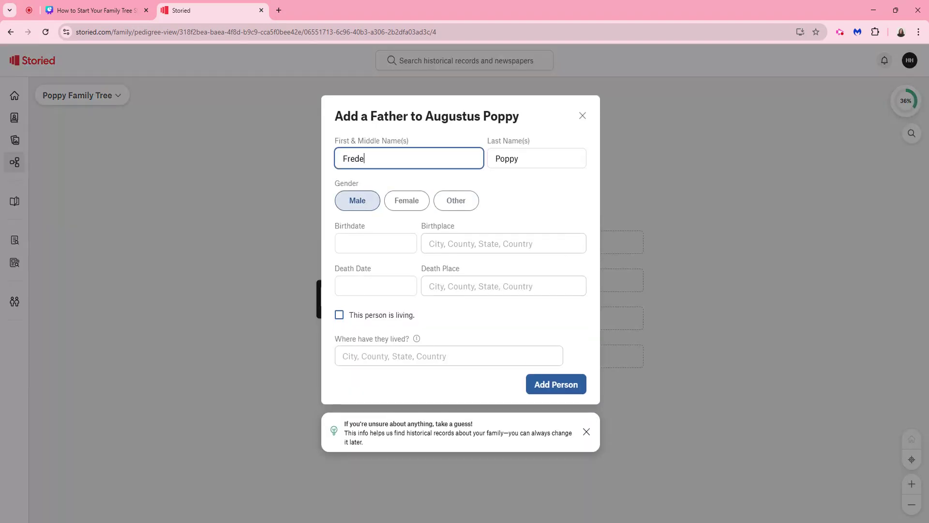
{"action": "type", "text": "rick"}
{"action": "left_click", "coordinate": [383, 244]}
{"action": "type", "text": "1"}
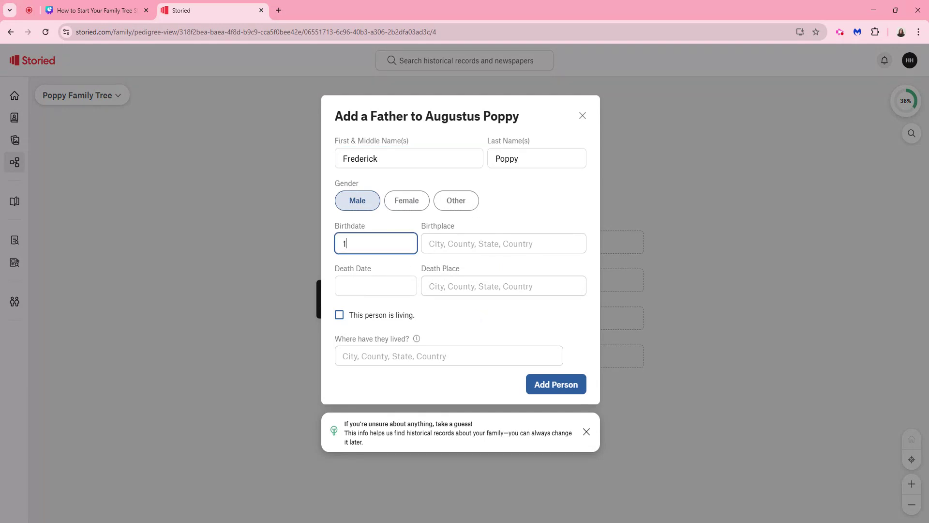
{"action": "type", "text": "799"}
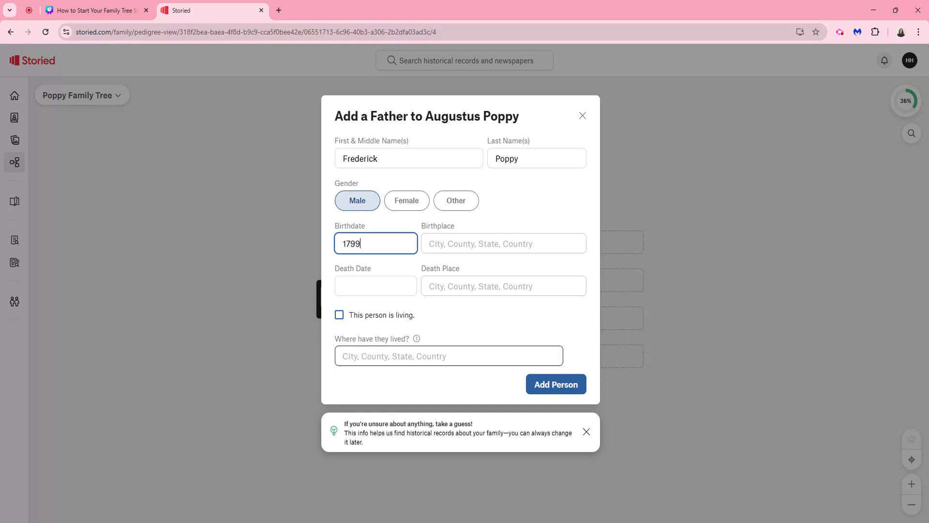
{"action": "left_click", "coordinate": [556, 386]}
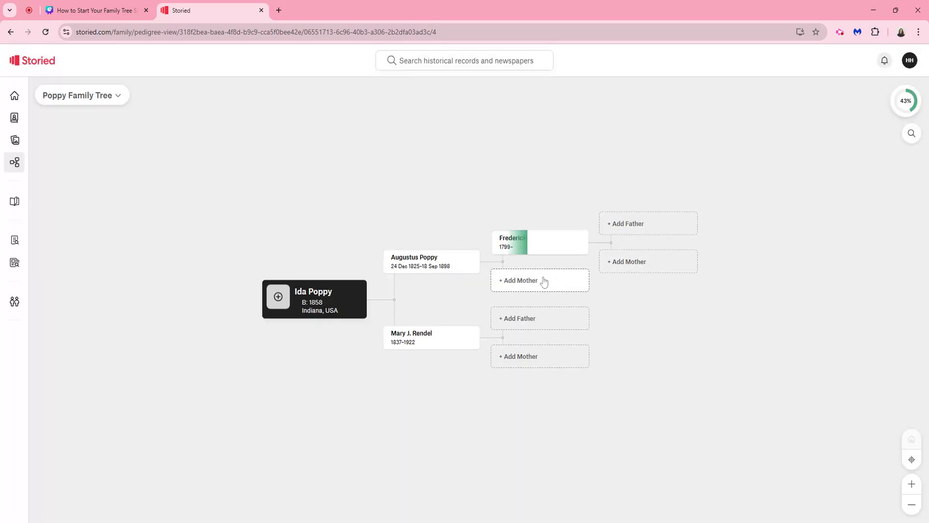
Step: Add the paternal grandmother to the tree as the father's mother, entering only her first name and maiden surname
{"action": "left_click", "coordinate": [540, 281]}
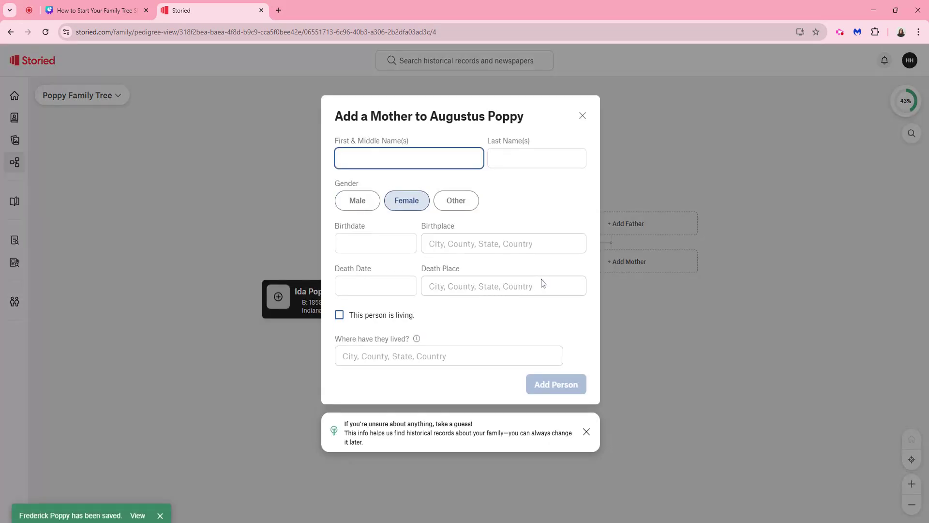
{"action": "type", "text": "Dorothee"}
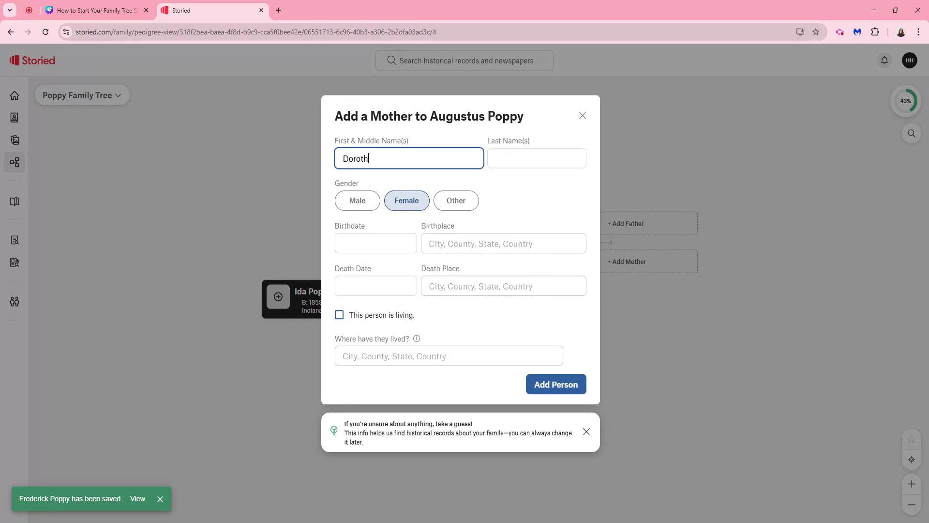
{"action": "key", "text": "Tab"}
{"action": "type", "text": "Ro"}
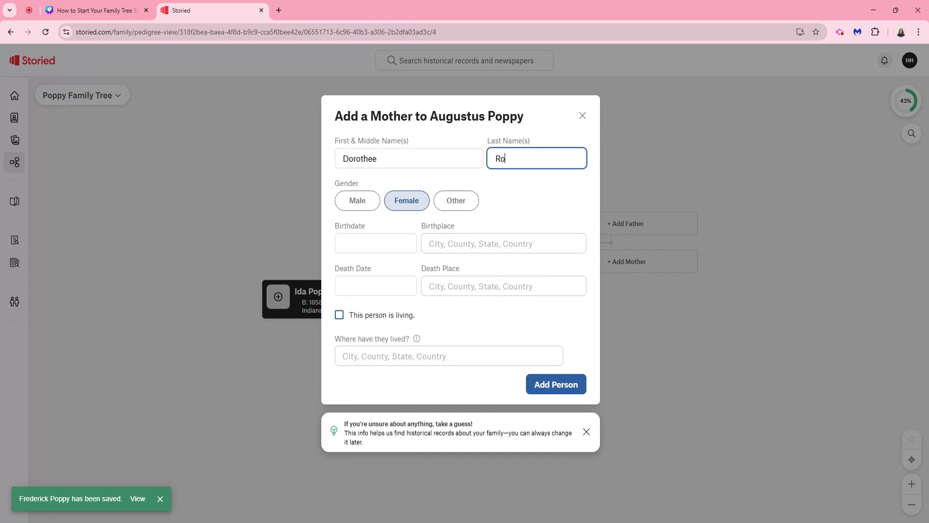
{"action": "type", "text": "ehrich"}
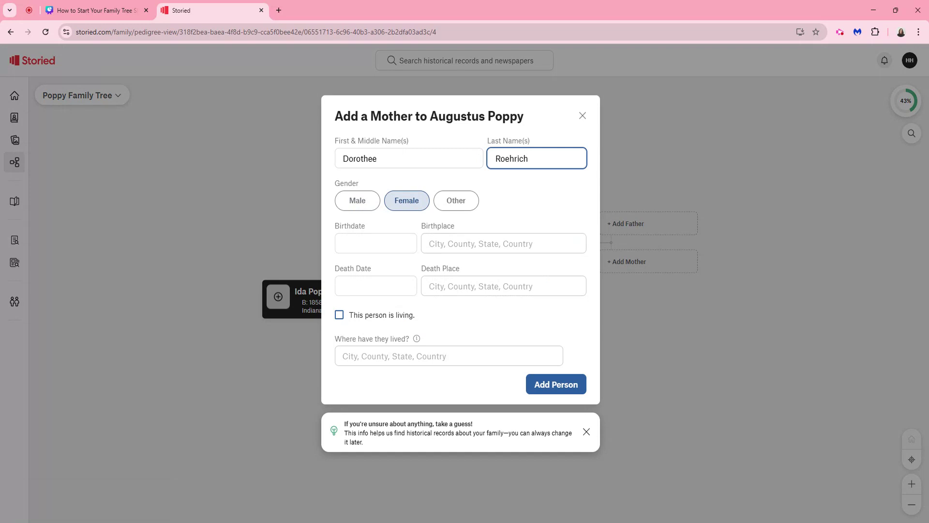
{"action": "left_click", "coordinate": [550, 383]}
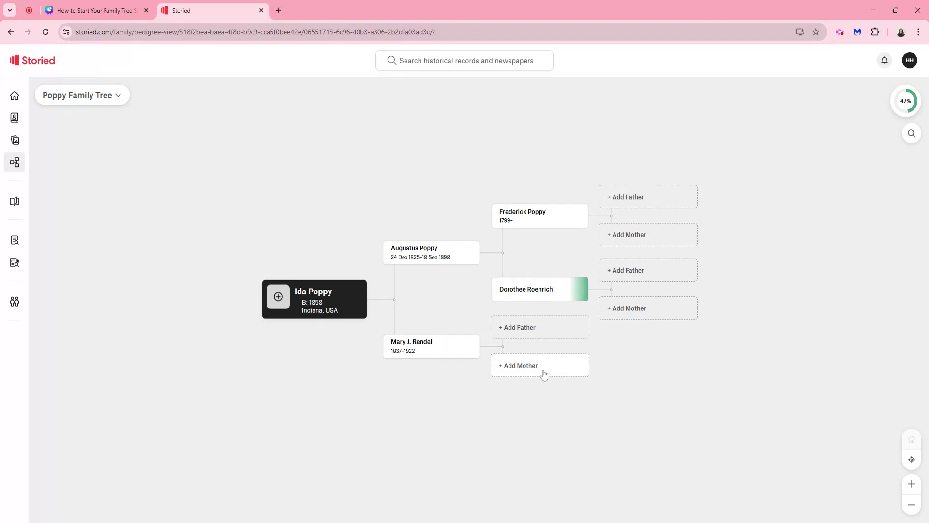
Step: Add the maternal grandfather to the tree with his first name, keeping the suggested surname
{"action": "left_click", "coordinate": [528, 328]}
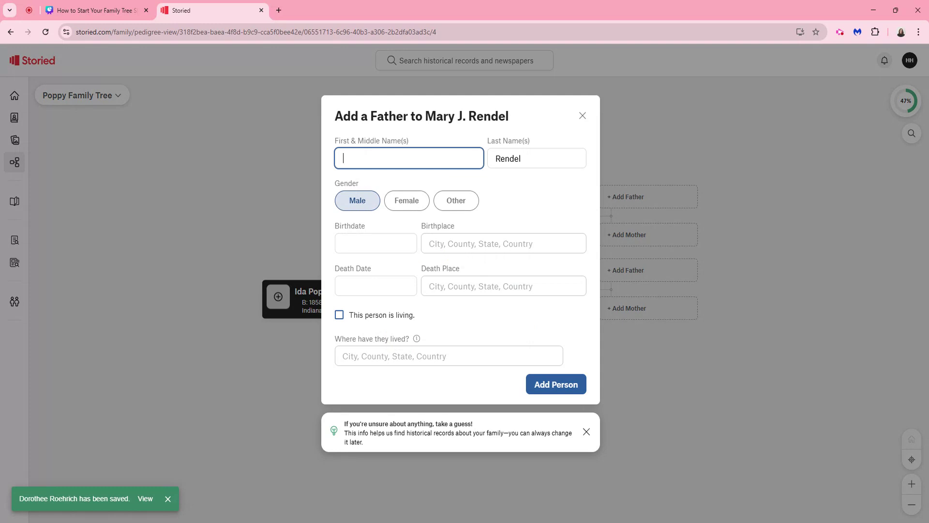
{"action": "type", "text": "William"}
{"action": "left_click", "coordinate": [563, 392]}
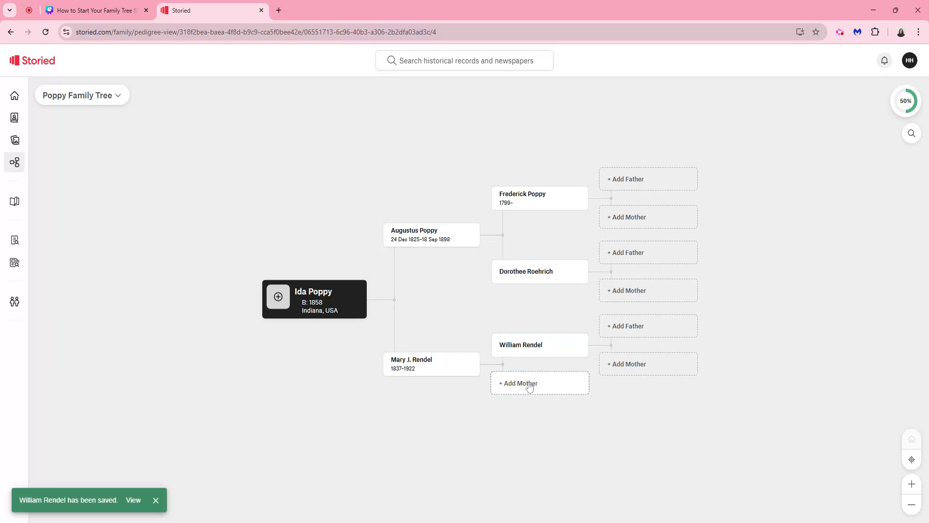
Step: Add the maternal grandmother to the tree as the mother's mother, with her first name and maiden surname
{"action": "left_click", "coordinate": [529, 387]}
{"action": "type", "text": "Susanna"}
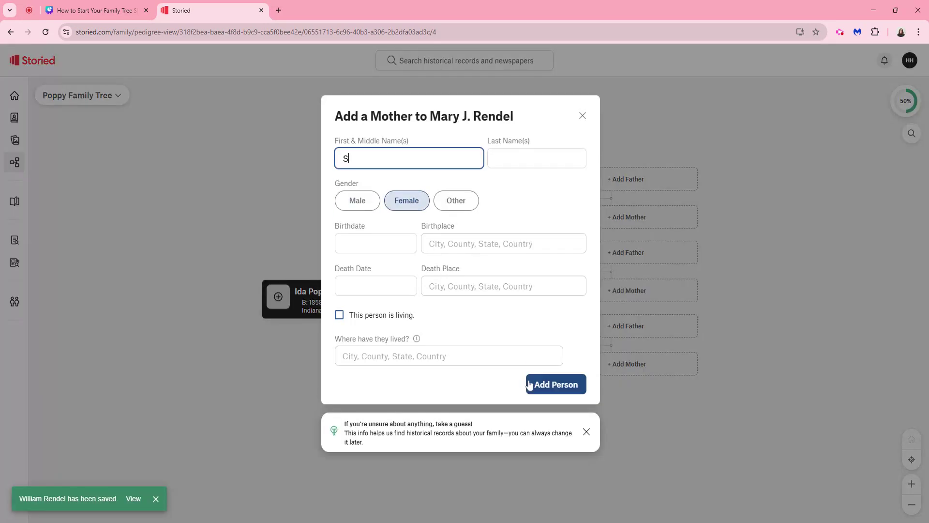
{"action": "type", "text": "Leix"}
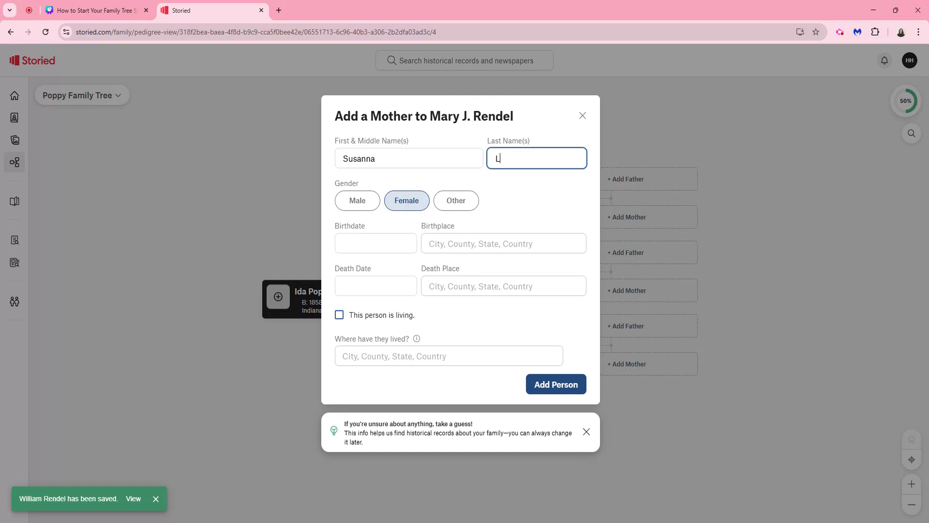
{"action": "left_click", "coordinate": [538, 385]}
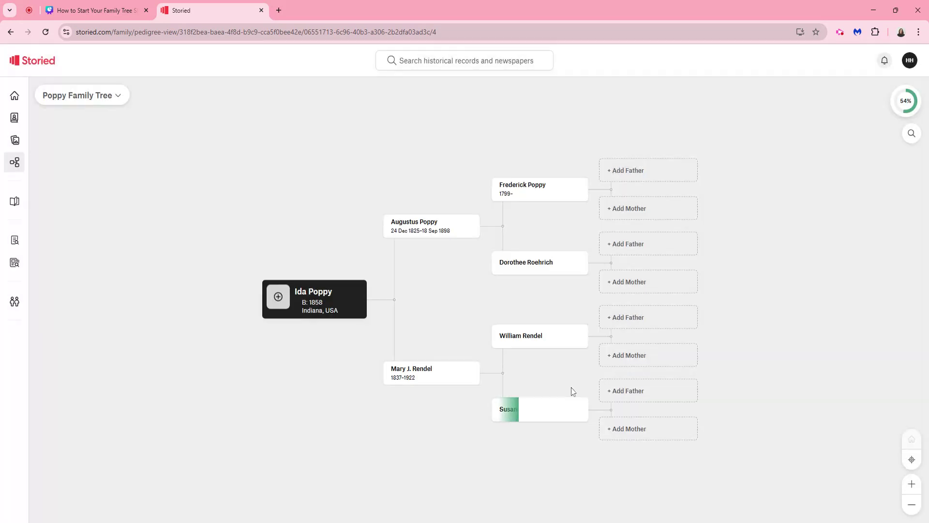